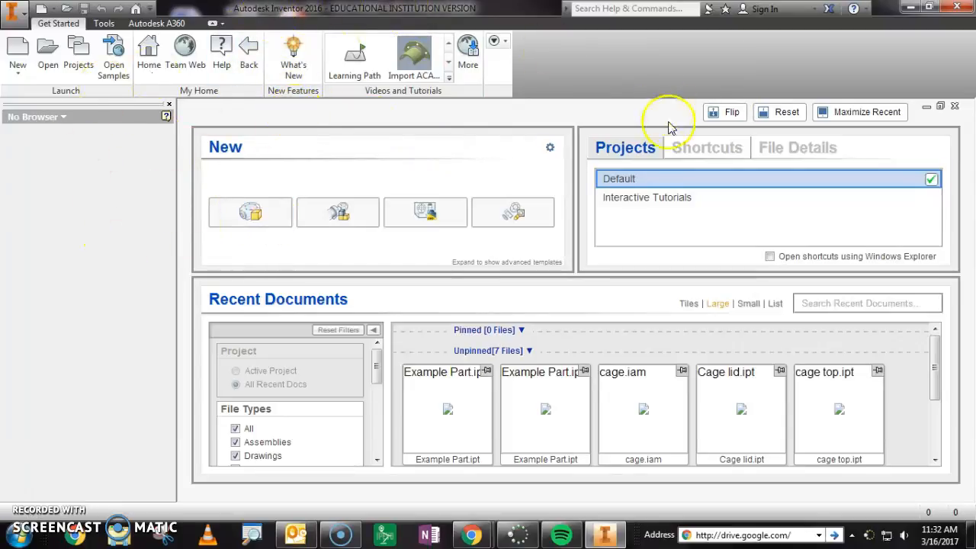
Create a new part file from the Standard.ipt template
{"action": "left_click", "coordinate": [17, 67]}
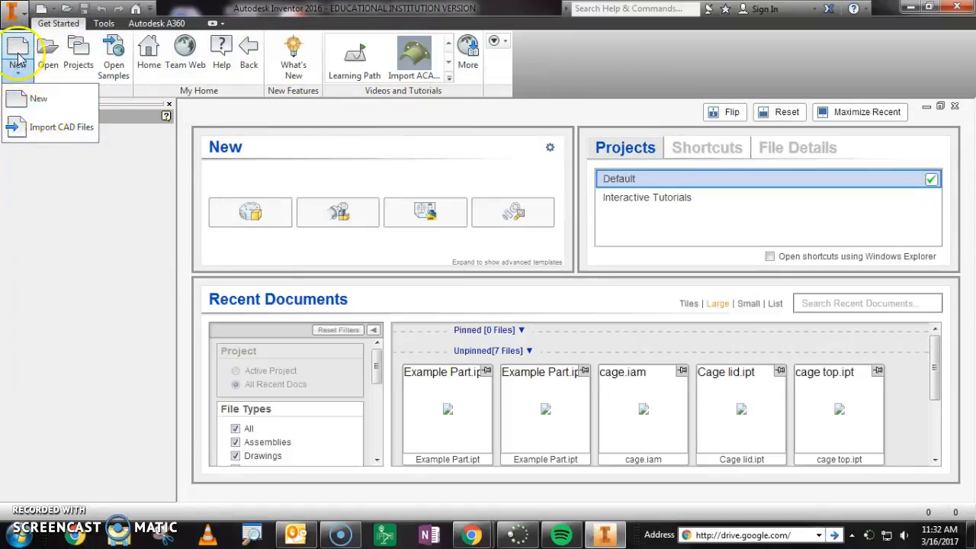
{"action": "left_click", "coordinate": [212, 198]}
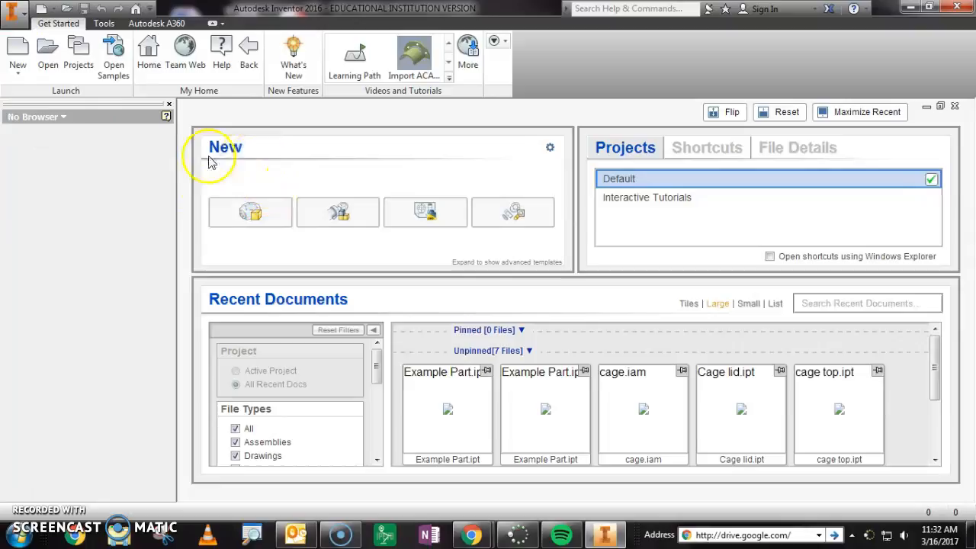
{"action": "left_click", "coordinate": [19, 47]}
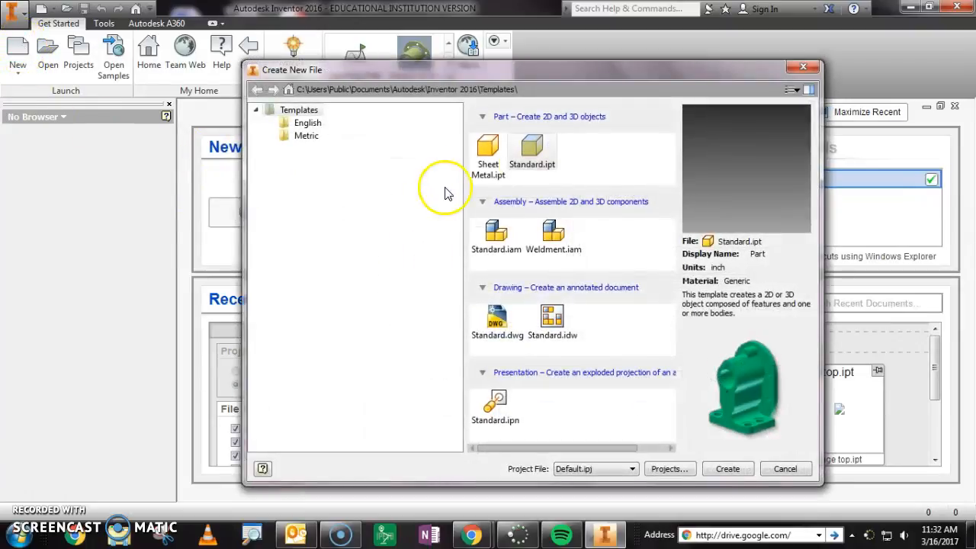
{"action": "left_click", "coordinate": [538, 175]}
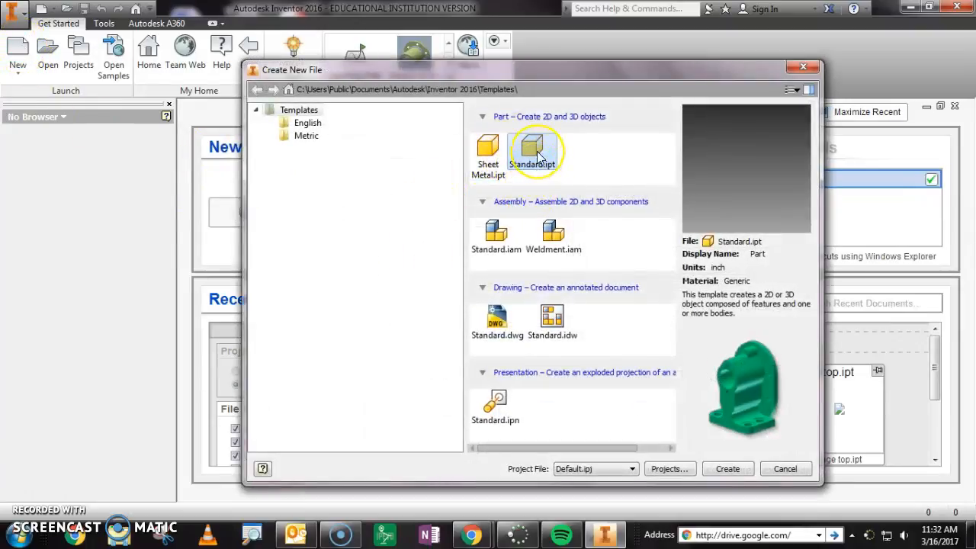
{"action": "double_click", "coordinate": [536, 155]}
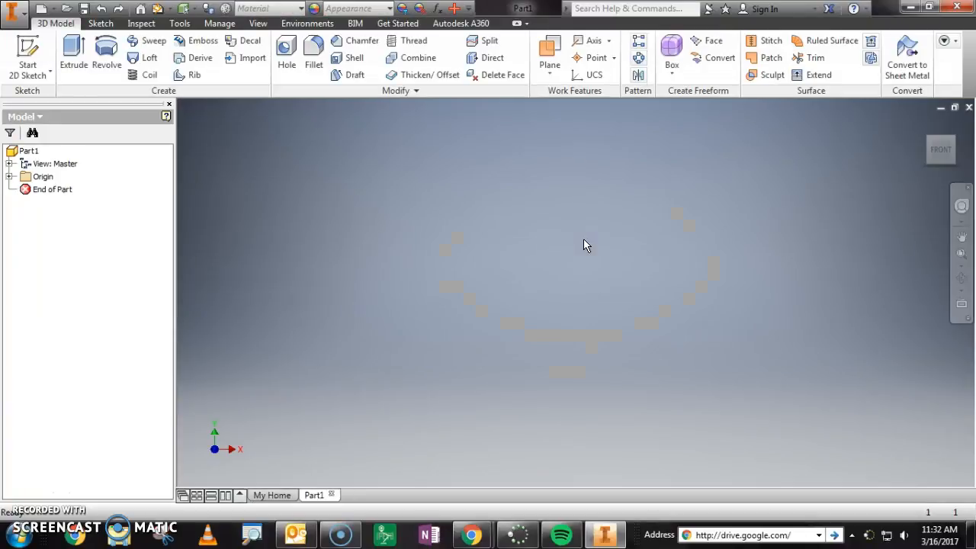
{"action": "left_click", "coordinate": [569, 233]}
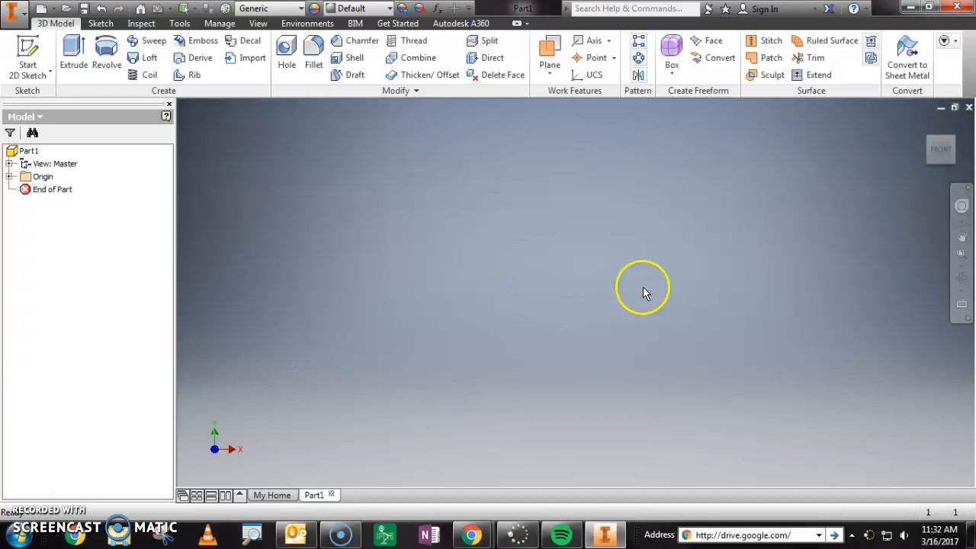
Examine the available variants of the Line, Circle, Arc and Rectangle sketch tools
{"action": "left_click", "coordinate": [109, 25]}
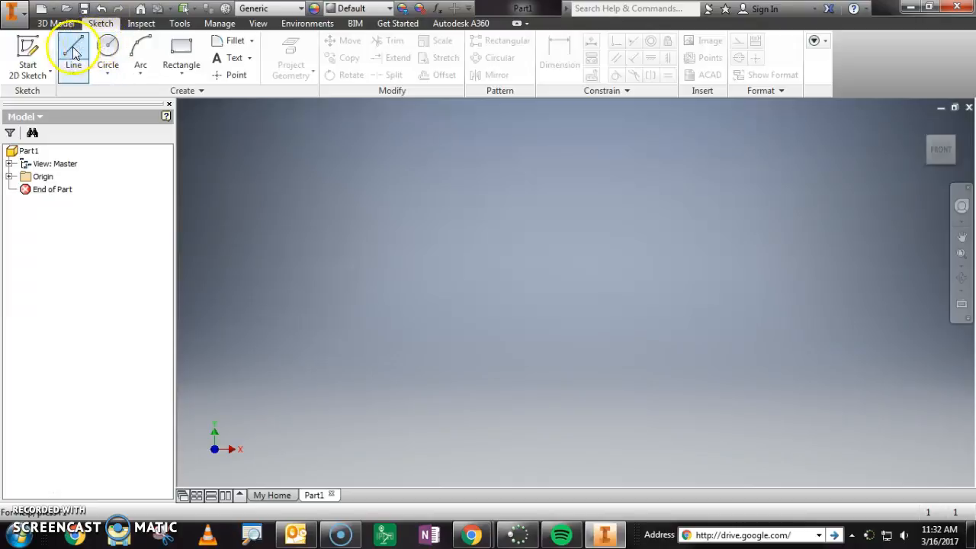
{"action": "left_click", "coordinate": [74, 74]}
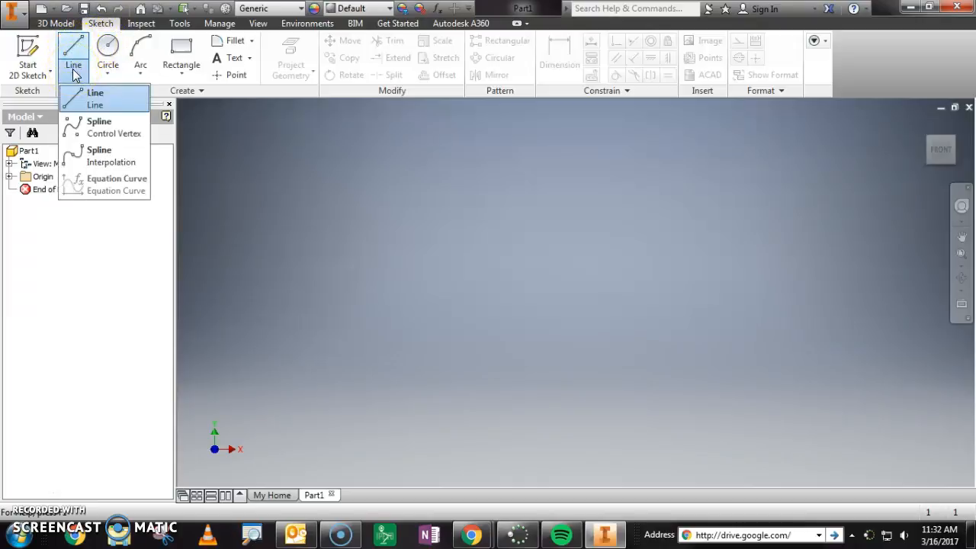
{"action": "left_click", "coordinate": [98, 155]}
{"action": "left_click", "coordinate": [76, 64]}
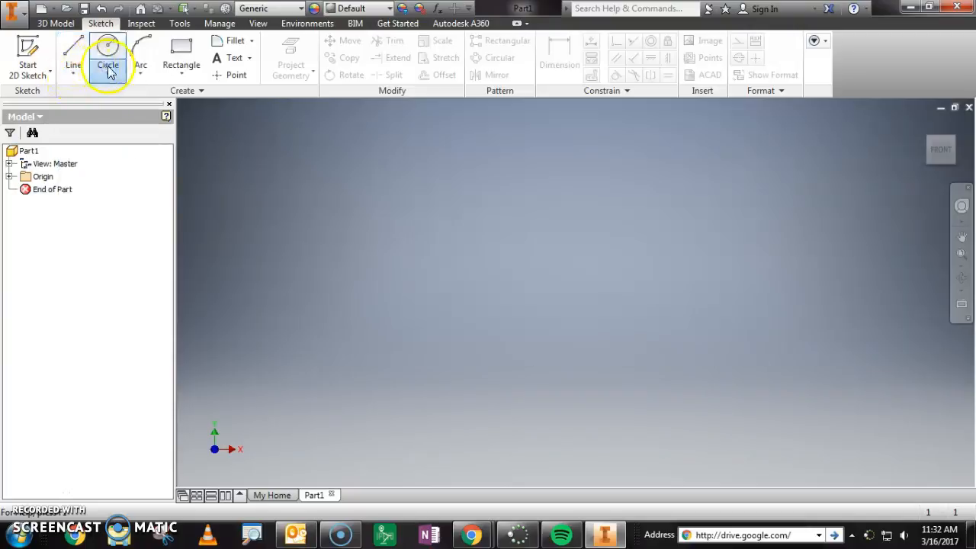
{"action": "left_click", "coordinate": [109, 68]}
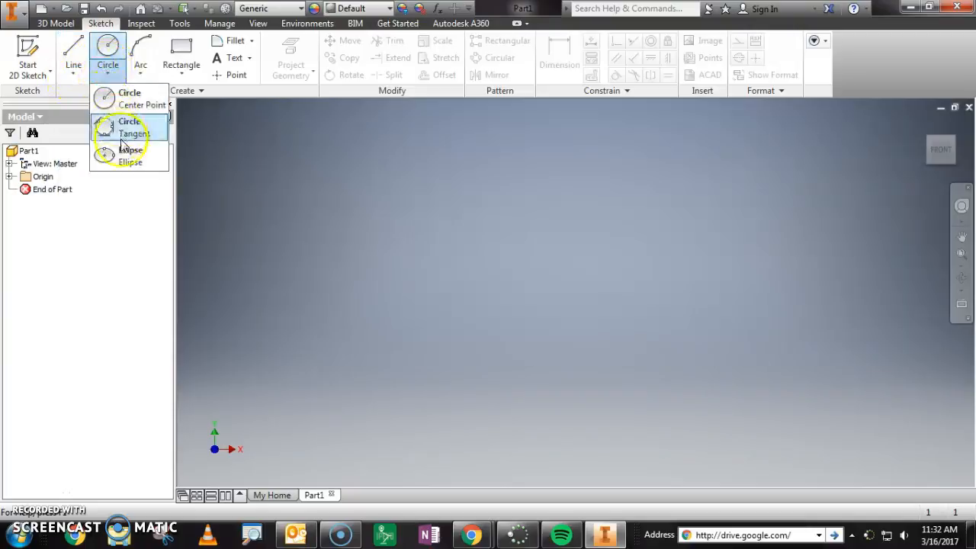
{"action": "left_click", "coordinate": [140, 69]}
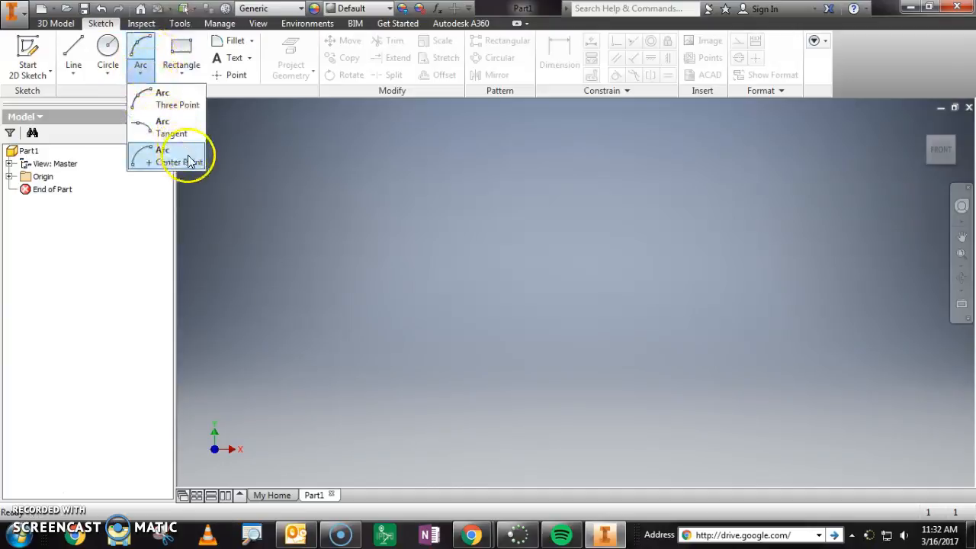
{"action": "left_click", "coordinate": [139, 76]}
{"action": "left_click", "coordinate": [178, 69]}
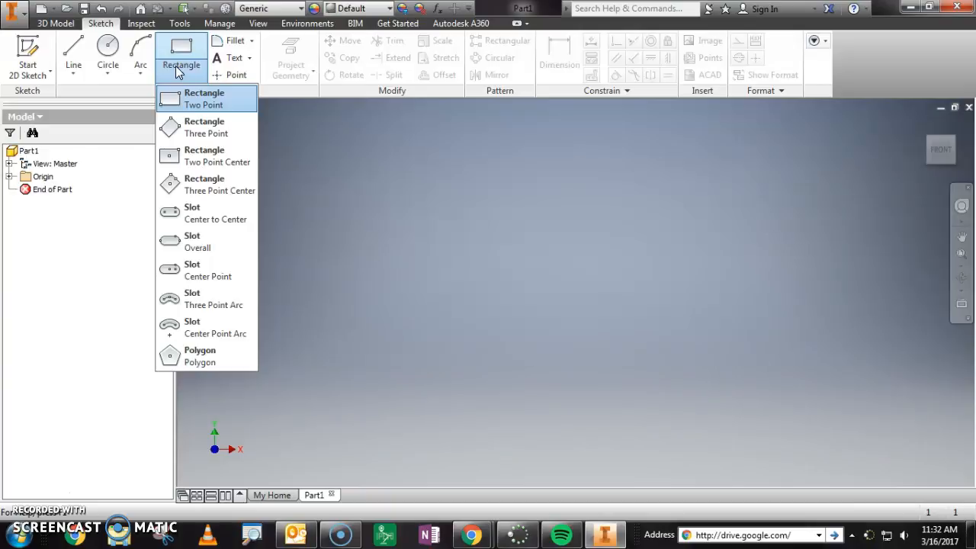
{"action": "left_click", "coordinate": [178, 69]}
{"action": "left_click", "coordinate": [194, 141]}
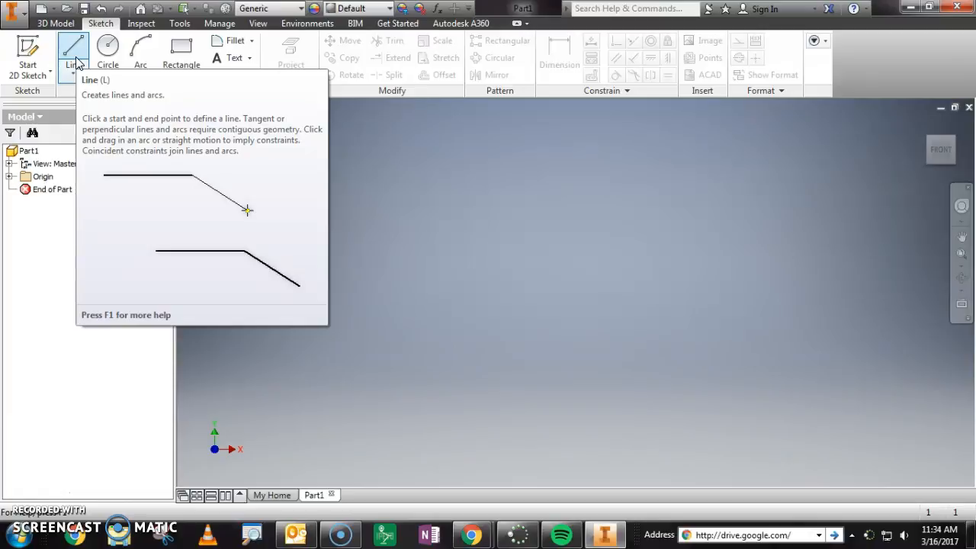
Start a 2D sketch on the front XY plane with the Line tool
{"action": "left_click", "coordinate": [74, 48]}
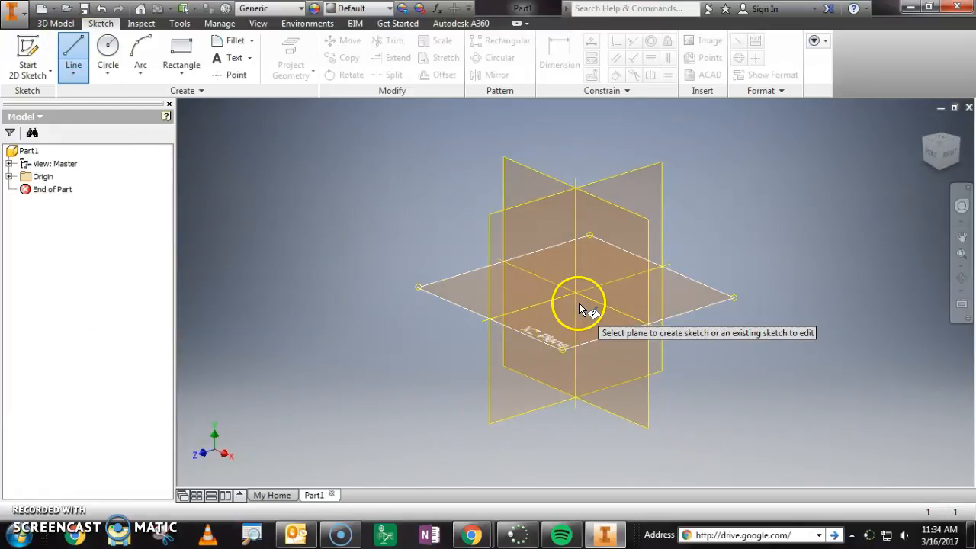
{"action": "left_click", "coordinate": [931, 154]}
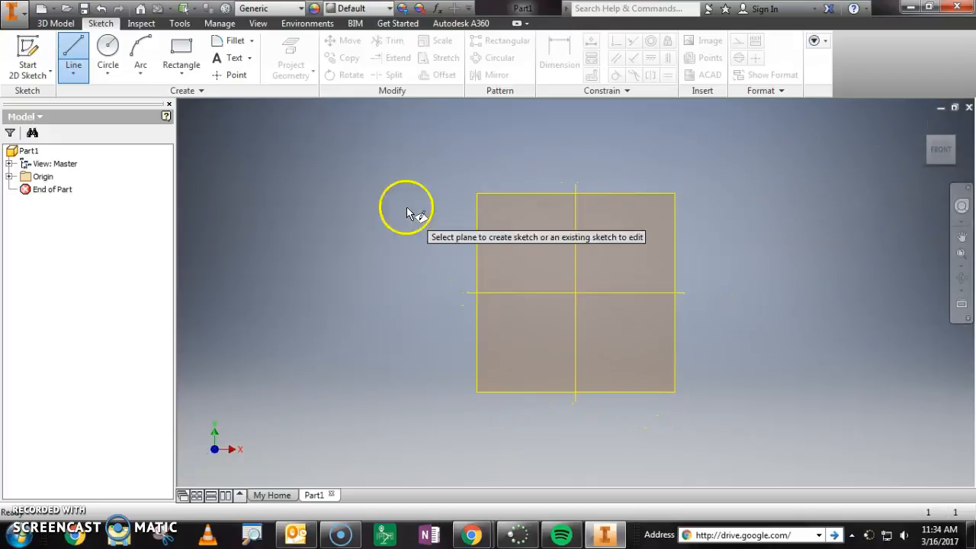
{"action": "left_click", "coordinate": [549, 256]}
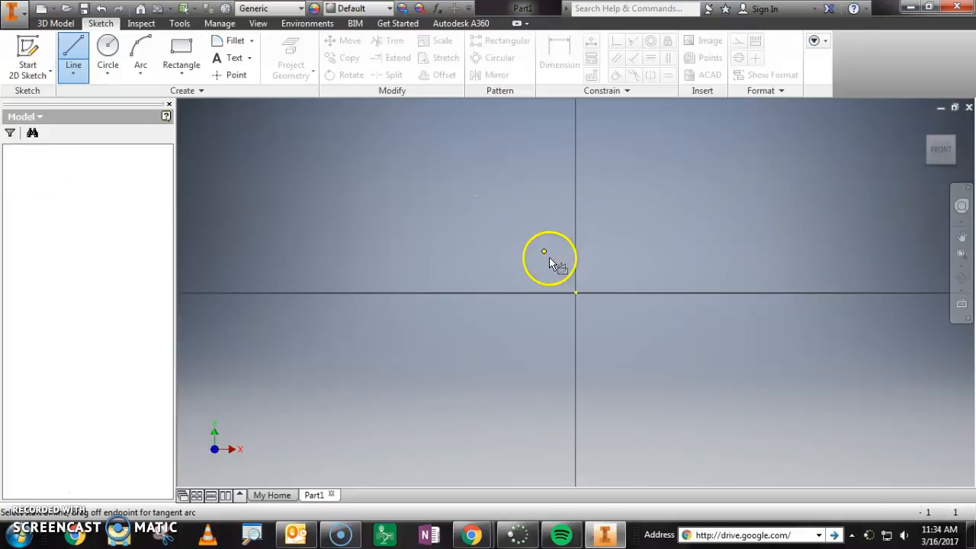
Try a horizontal line above the origin, crossing the vertical axis, and undo it
{"action": "left_click", "coordinate": [504, 230]}
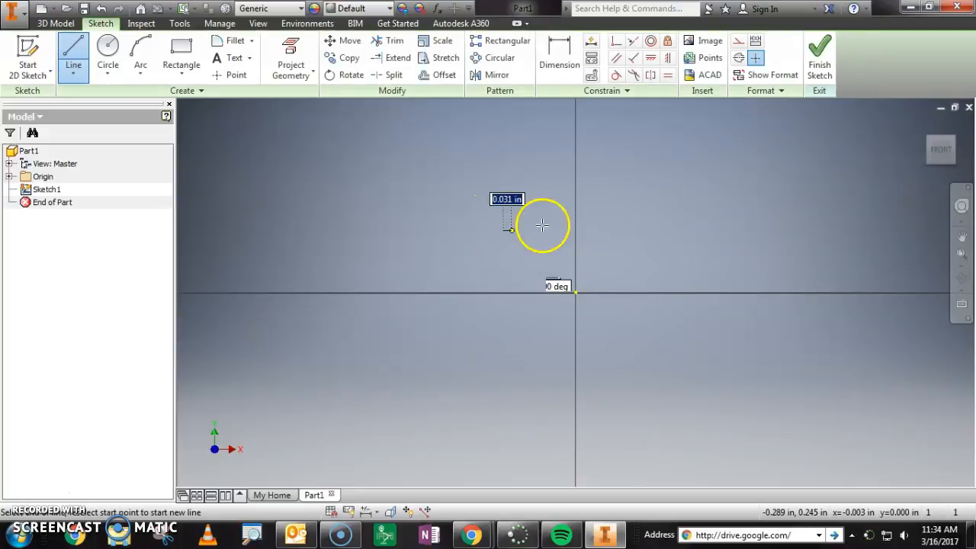
{"action": "left_click", "coordinate": [843, 230]}
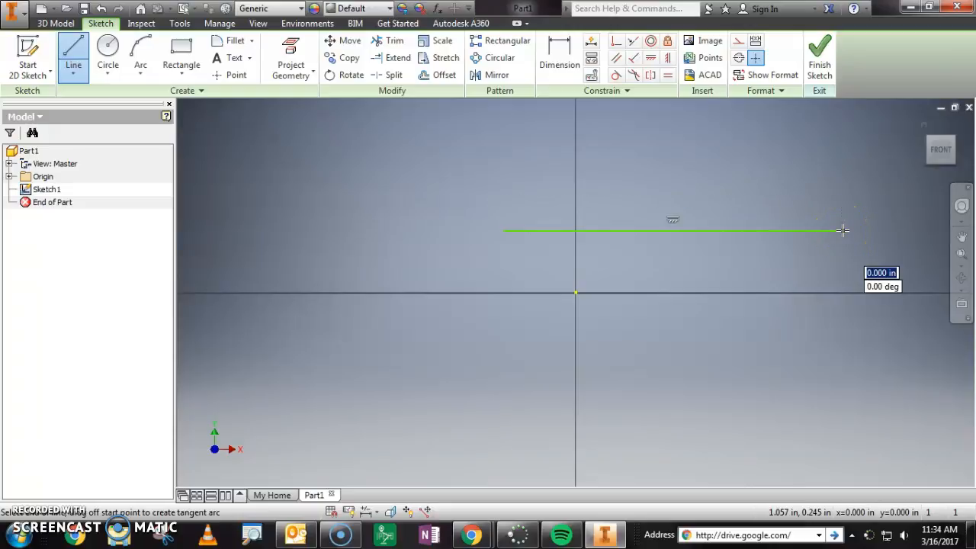
{"action": "key", "text": "Escape"}
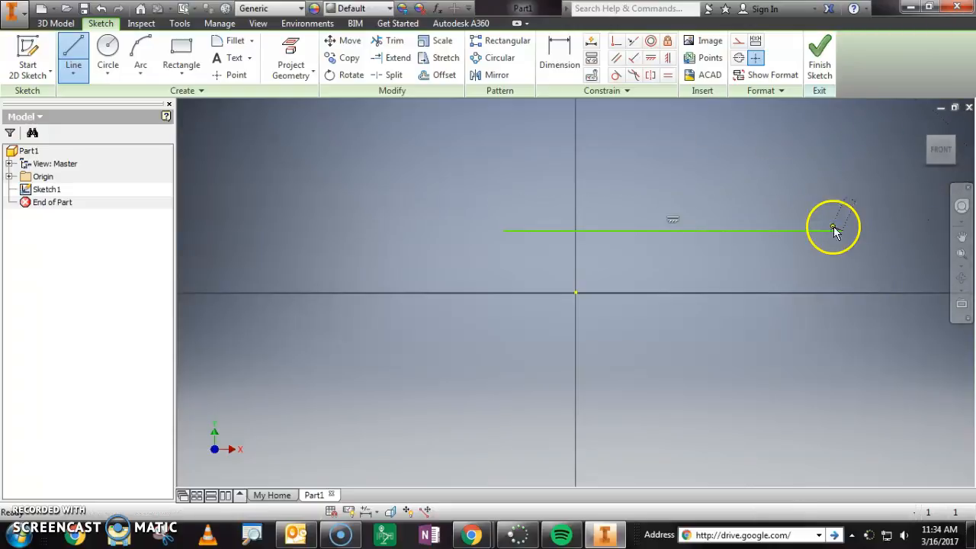
{"action": "key", "text": "ctrl+z"}
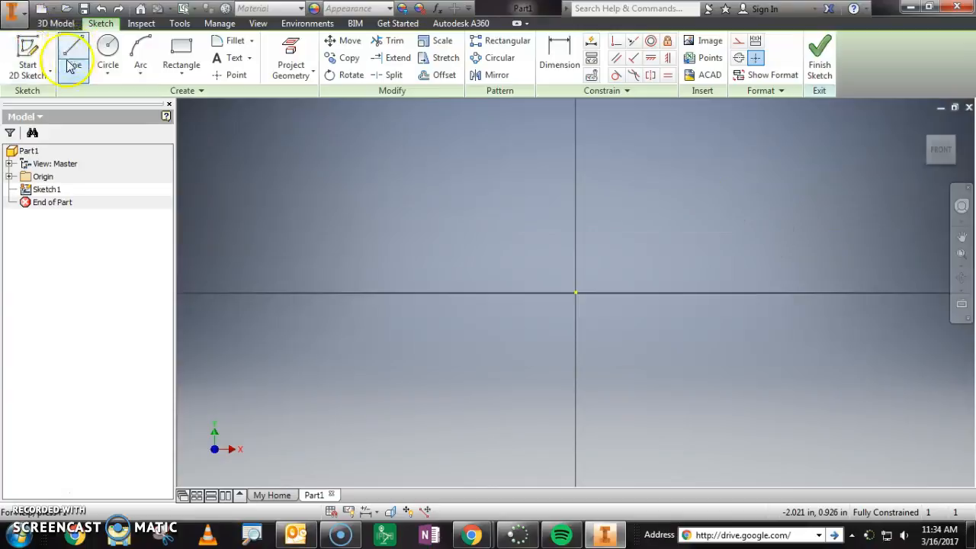
{"action": "left_click", "coordinate": [106, 52]}
{"action": "left_click", "coordinate": [532, 254]}
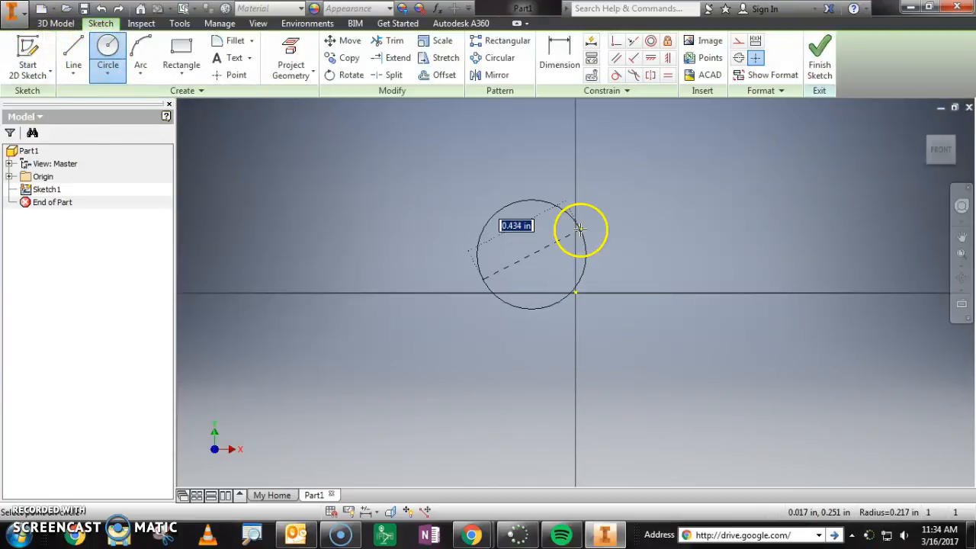
{"action": "key", "text": "Escape"}
{"action": "left_click", "coordinate": [182, 61]}
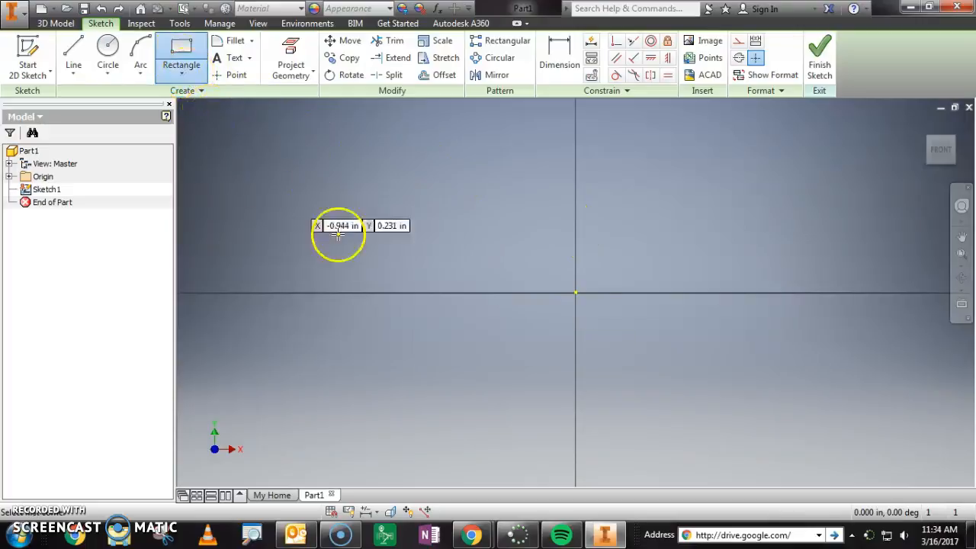
{"action": "left_click", "coordinate": [480, 257]}
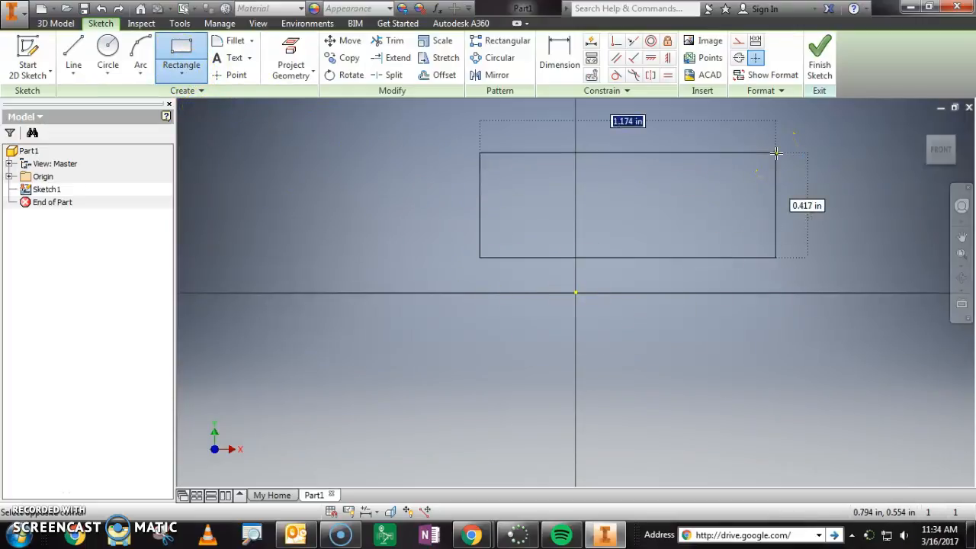
{"action": "left_click", "coordinate": [754, 147]}
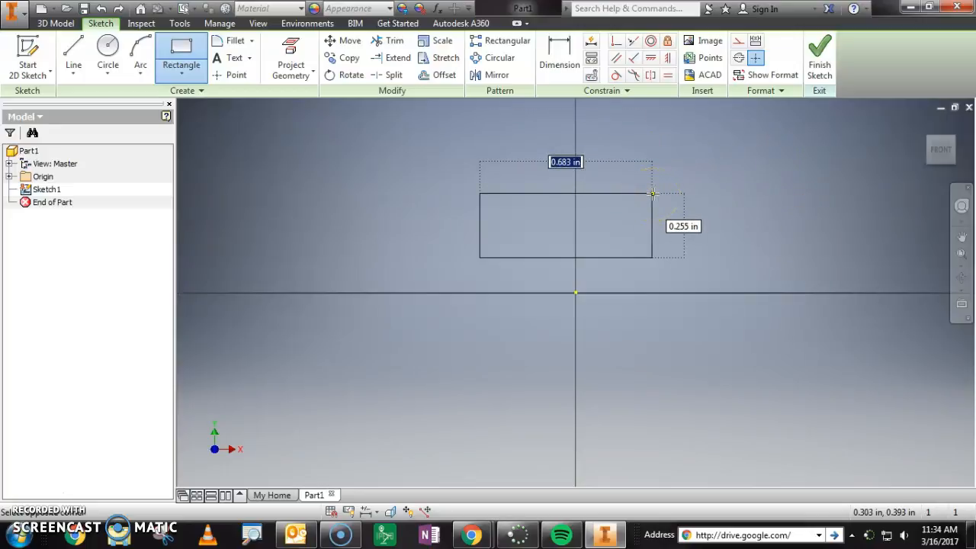
{"action": "key", "text": "Escape"}
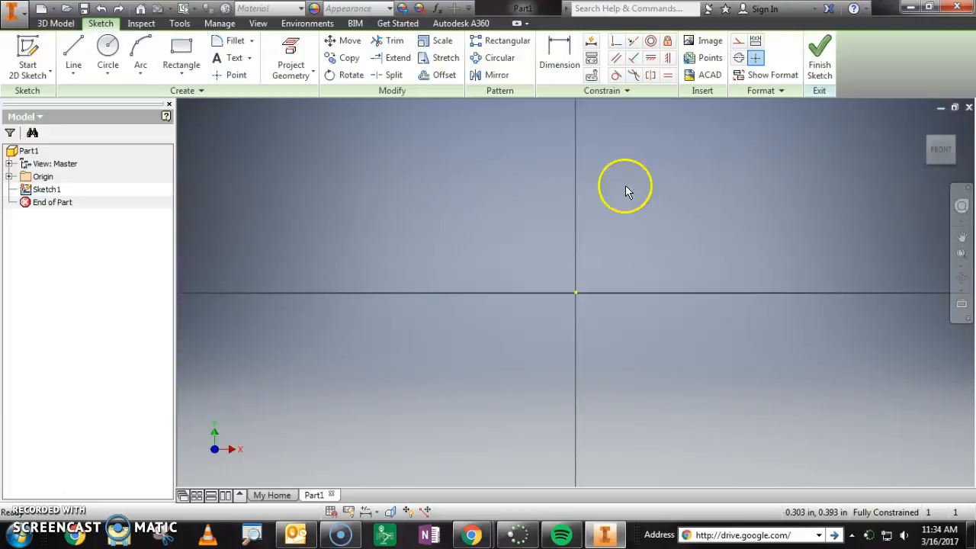
Sketch a two-point rectangle 15 in wide and 5 in high starting near the origin, and finish the sketch
{"action": "left_click", "coordinate": [181, 53]}
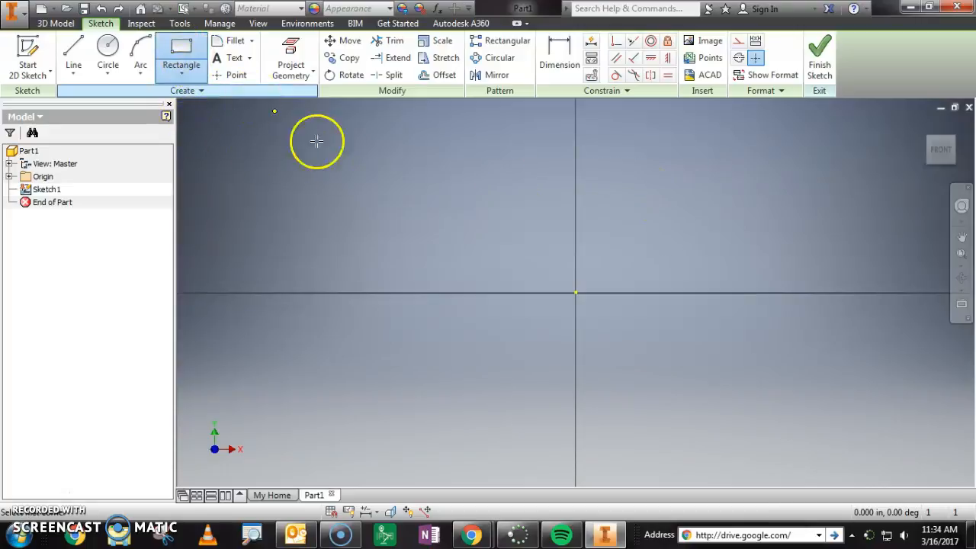
{"action": "left_click", "coordinate": [443, 254]}
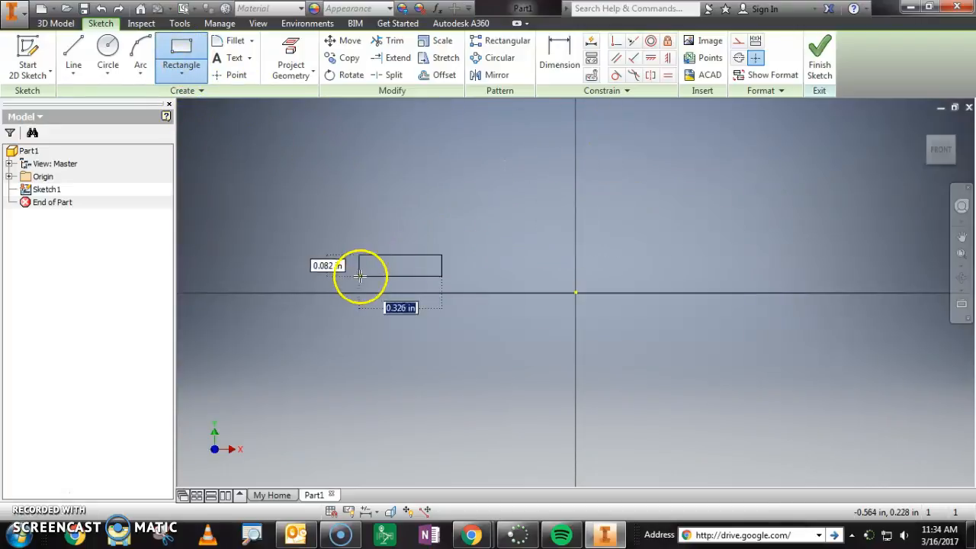
{"action": "scroll", "coordinate": [348, 289], "scroll_direction": "up", "scroll_amount": 3}
{"action": "scroll", "coordinate": [588, 411], "scroll_direction": "up", "scroll_amount": 2}
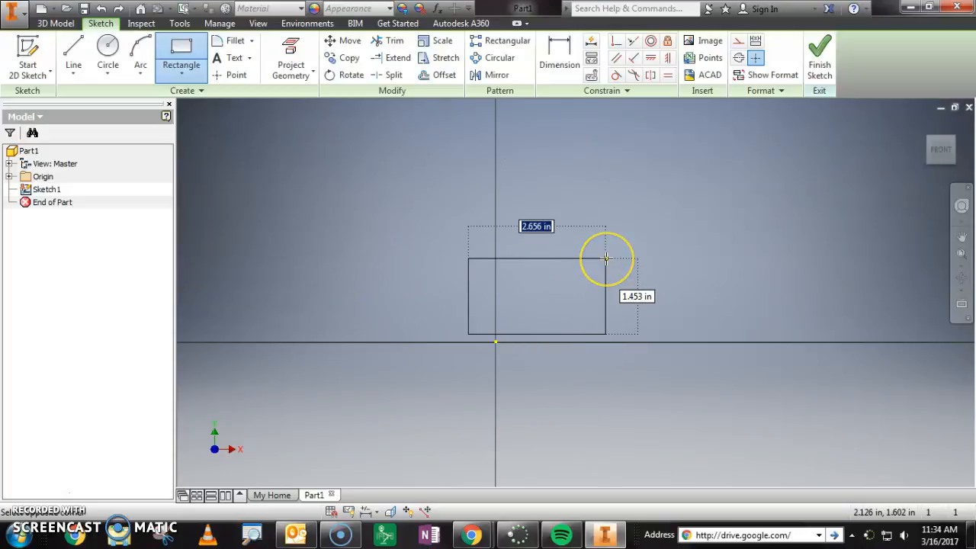
{"action": "left_click_drag", "start_coordinate": [606, 258], "coordinate": [683, 242]}
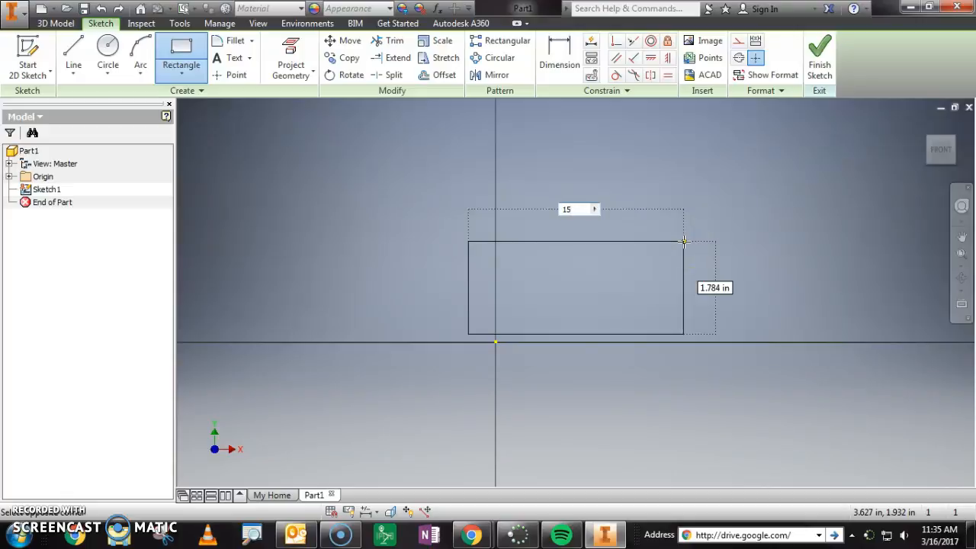
{"action": "key", "text": "Tab"}
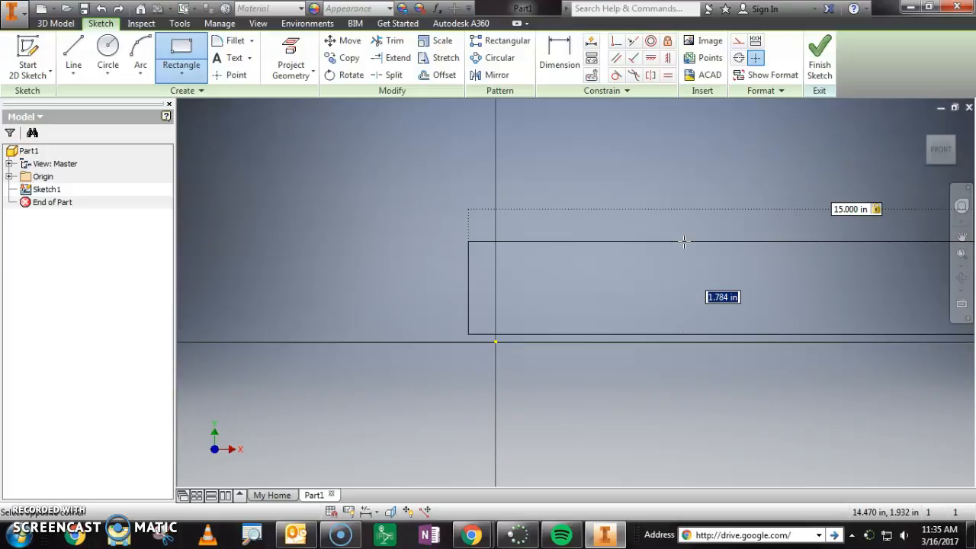
{"action": "key", "text": "Return"}
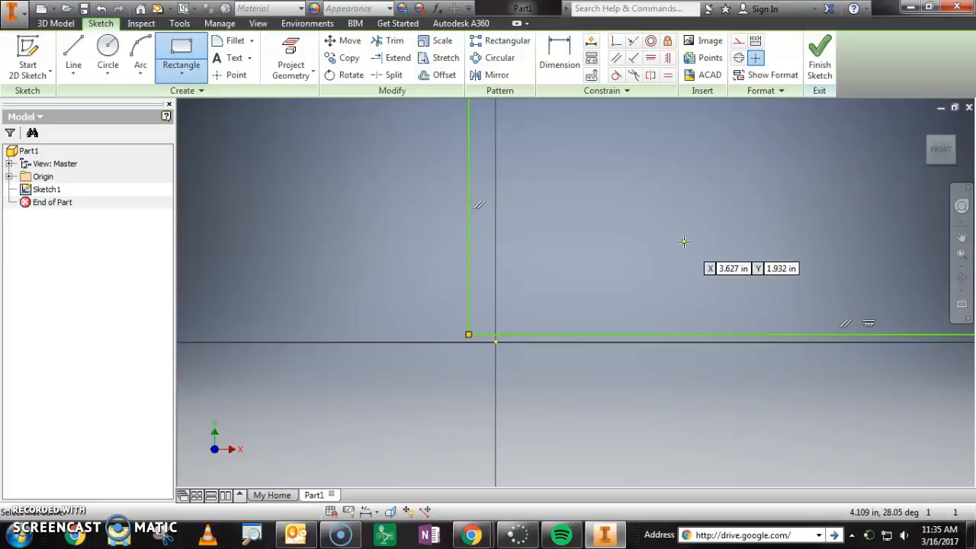
{"action": "scroll", "coordinate": [336, 383], "scroll_direction": "up", "scroll_amount": 3}
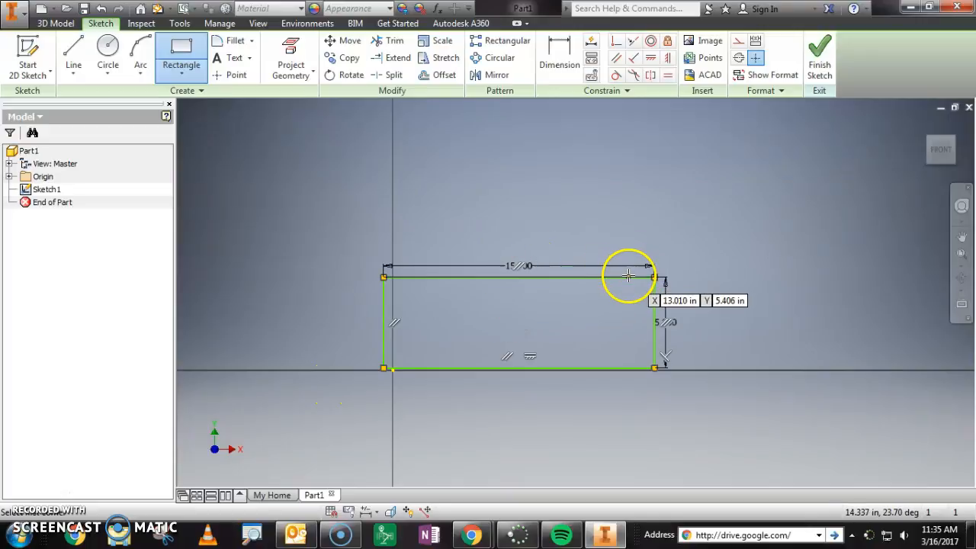
{"action": "left_click", "coordinate": [820, 65]}
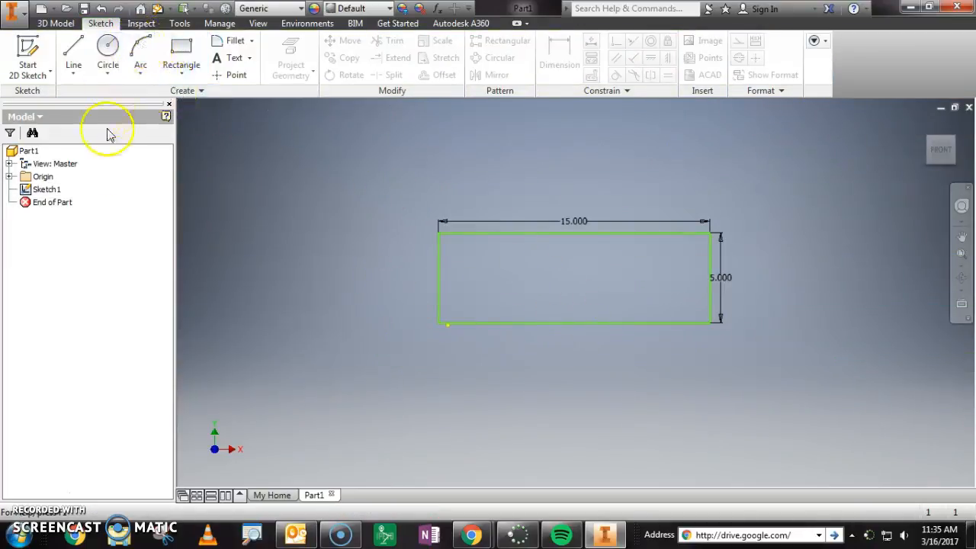
Preview a 1 in solid extrusion of the rectangle and examine its output type and operation options
{"action": "left_click", "coordinate": [56, 23]}
{"action": "mouse_move", "coordinate": [567, 301]}
{"action": "middle_mouse_down", "text": "shift"}
{"action": "mouse_move", "coordinate": [560, 283]}
{"action": "mouse_move", "coordinate": [506, 310]}
{"action": "mouse_move", "coordinate": [547, 292]}
{"action": "mouse_move", "coordinate": [464, 283]}
{"action": "mouse_move", "coordinate": [476, 291]}
{"action": "mouse_move", "coordinate": [464, 298]}
{"action": "middle_mouse_up", "text": "shift"}
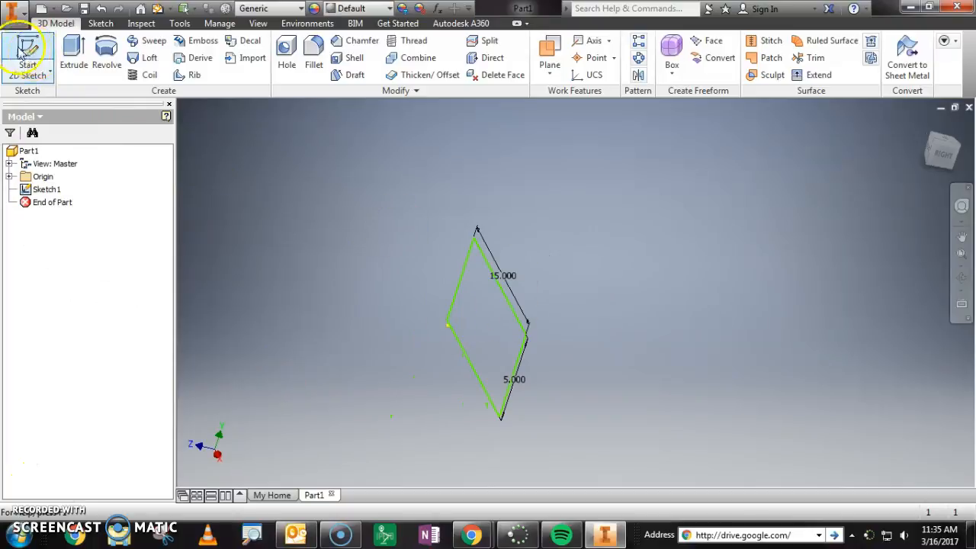
{"action": "left_click", "coordinate": [76, 52]}
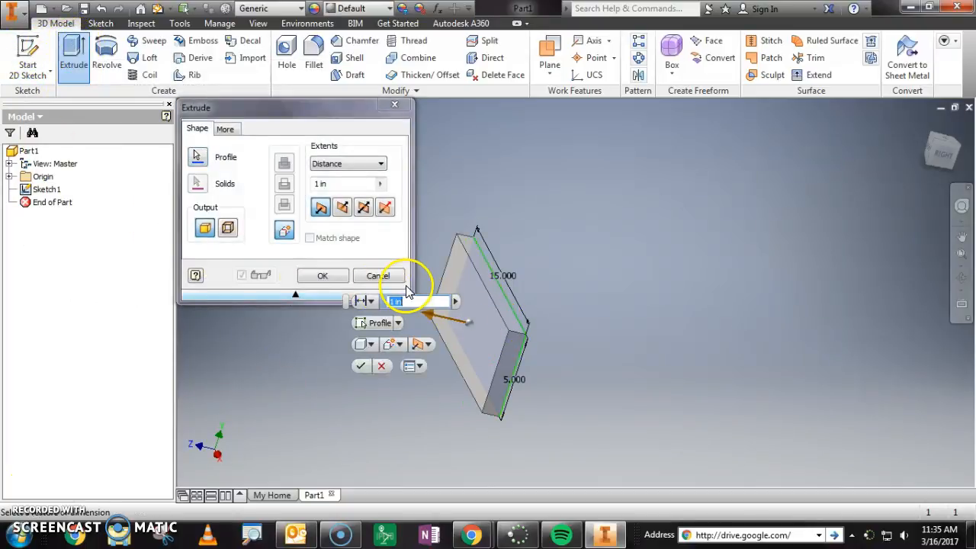
{"action": "middle_click_drag", "start_coordinate": [505, 349], "coordinate": [666, 299]}
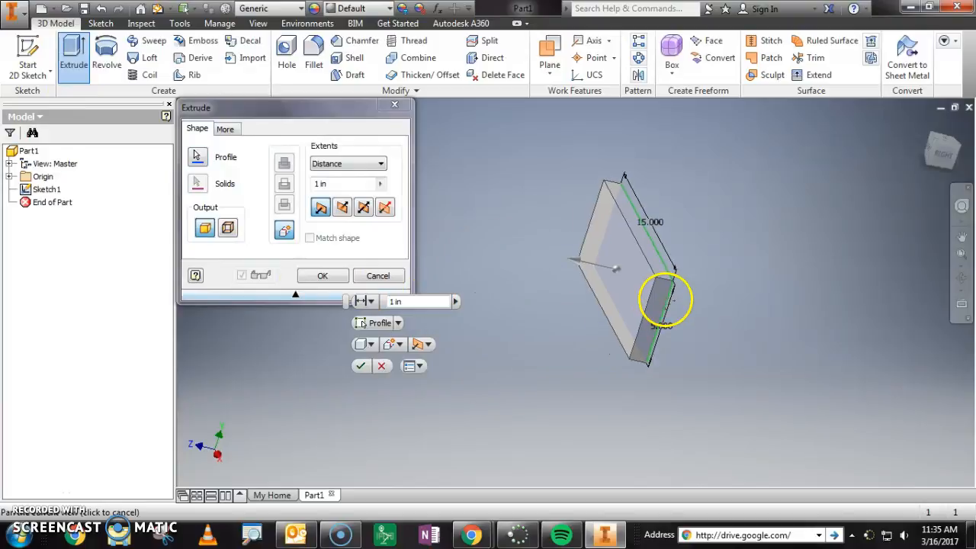
{"action": "left_click", "coordinate": [390, 302]}
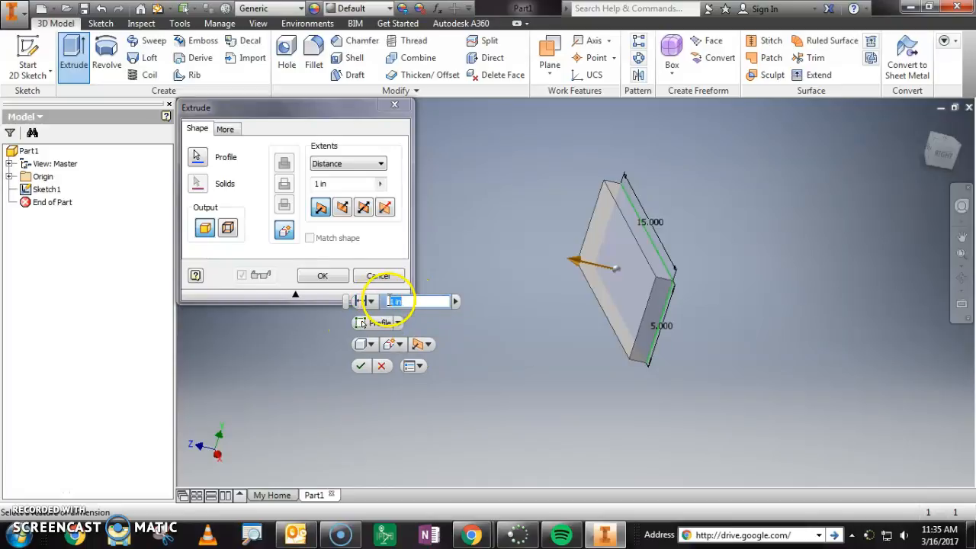
{"action": "left_click", "coordinate": [369, 345]}
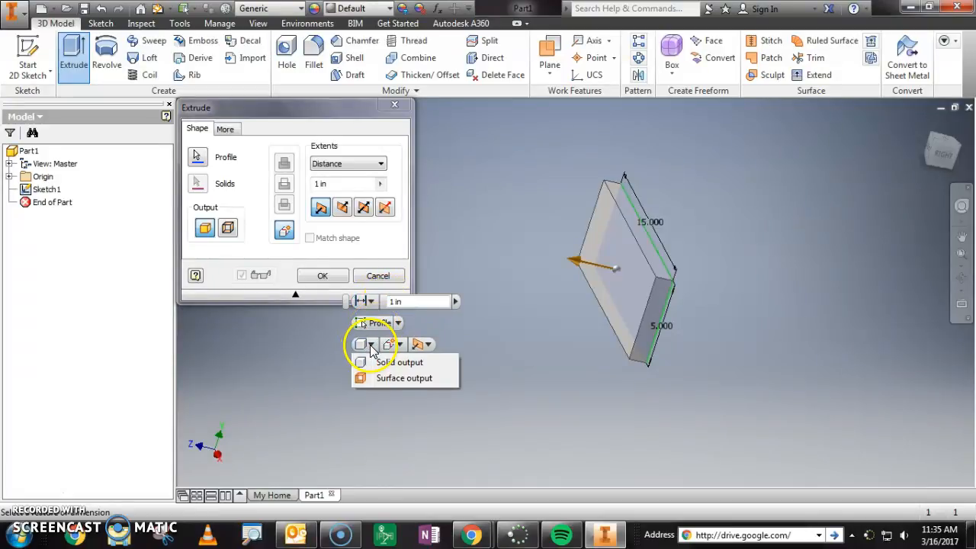
{"action": "left_click", "coordinate": [393, 363]}
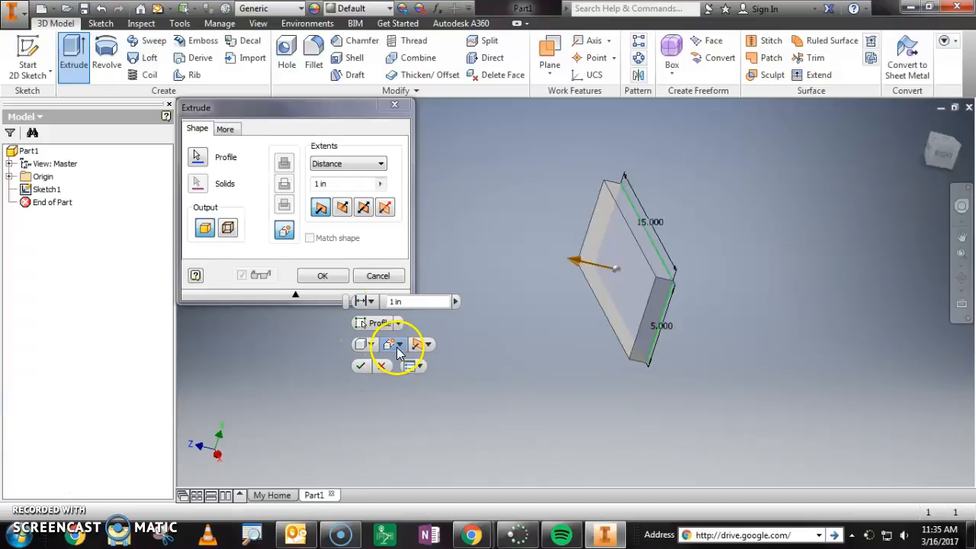
{"action": "left_click", "coordinate": [399, 345]}
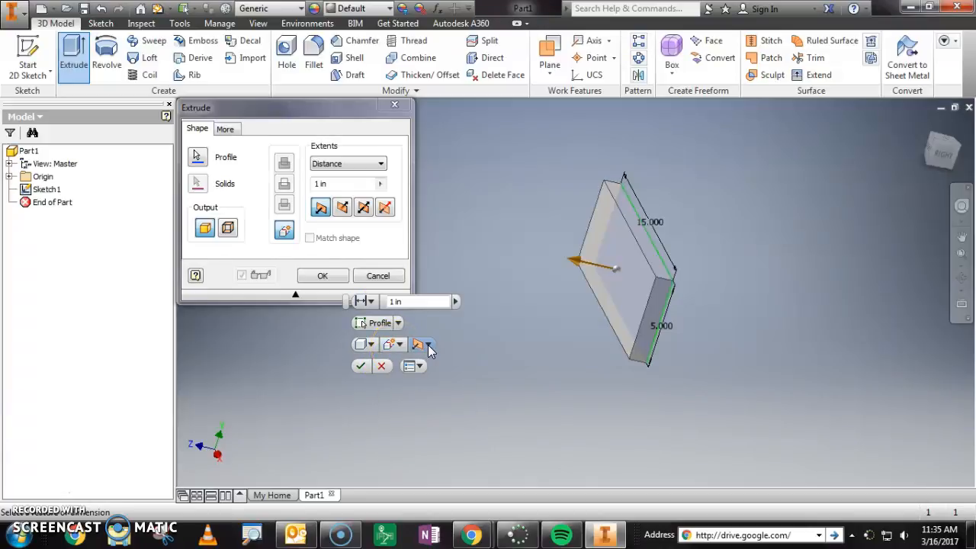
Try the Direction 2, Symmetric and Asymmetric options on the rectangle's extrusion preview, and cancel the extrusion
{"action": "left_click", "coordinate": [428, 345]}
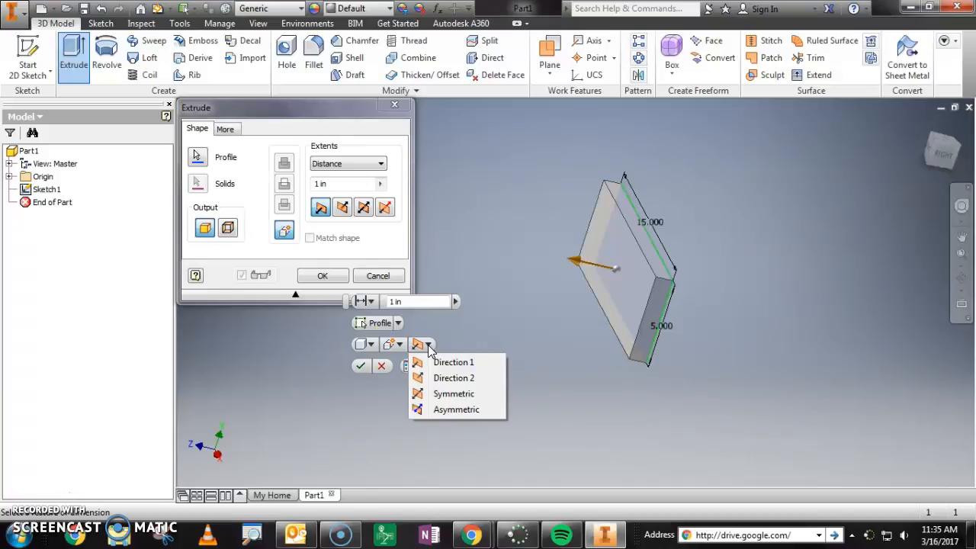
{"action": "left_click", "coordinate": [438, 381]}
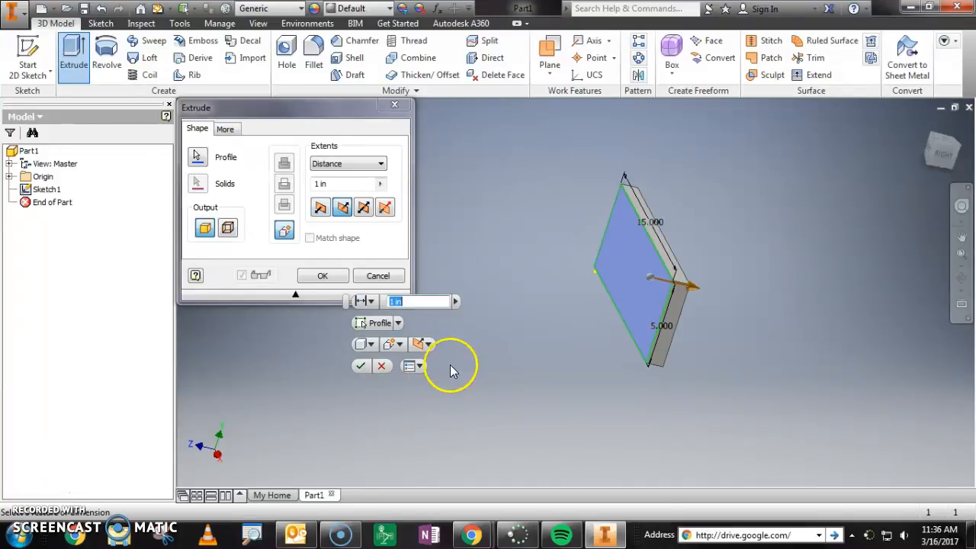
{"action": "left_click", "coordinate": [427, 344]}
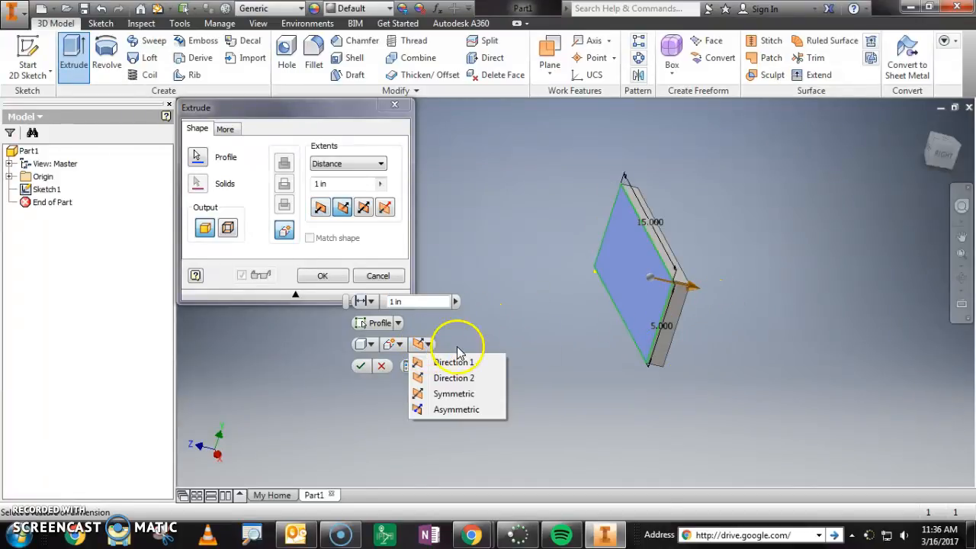
{"action": "left_click", "coordinate": [457, 394]}
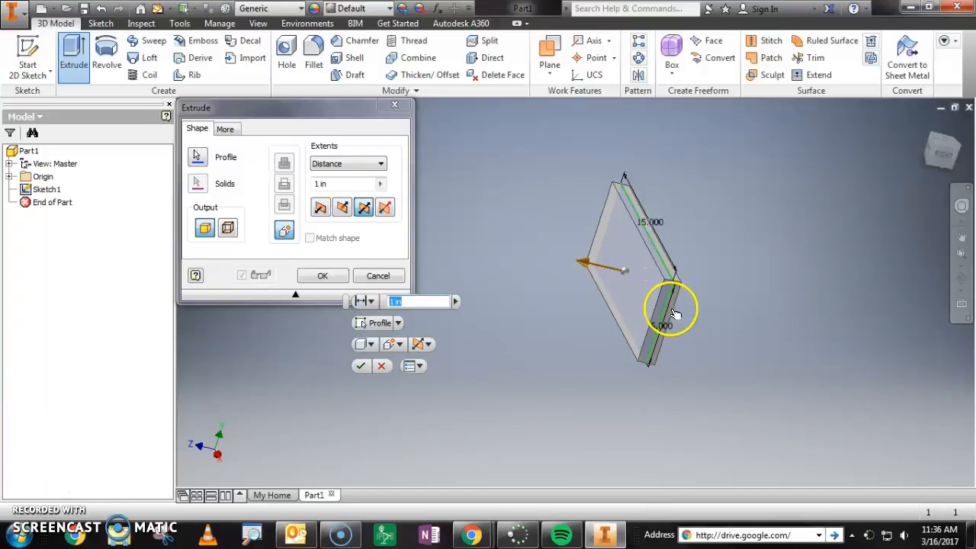
{"action": "left_click", "coordinate": [424, 344]}
{"action": "left_click", "coordinate": [440, 409]}
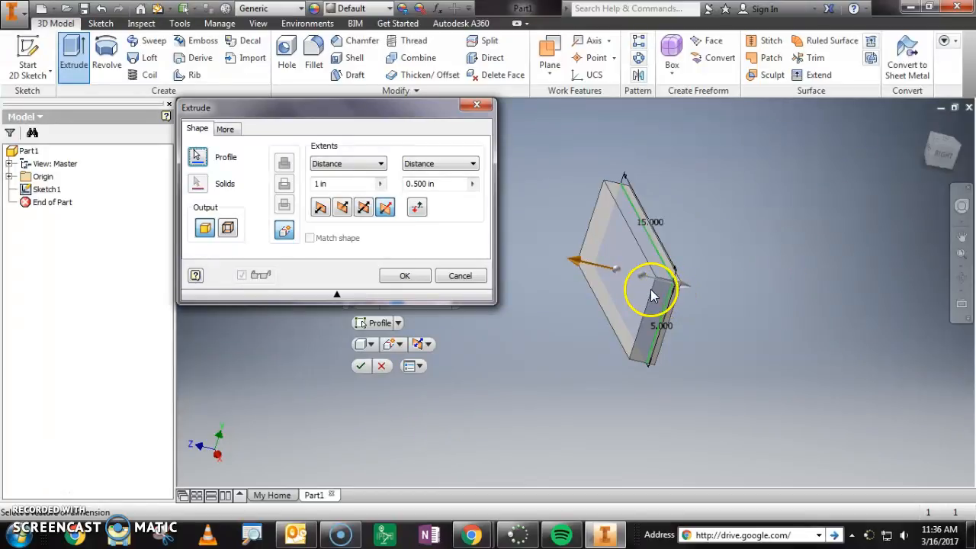
{"action": "left_click", "coordinate": [460, 276]}
Extrude the rectangle in Direction 1 into a solid block
{"action": "left_click", "coordinate": [73, 54]}
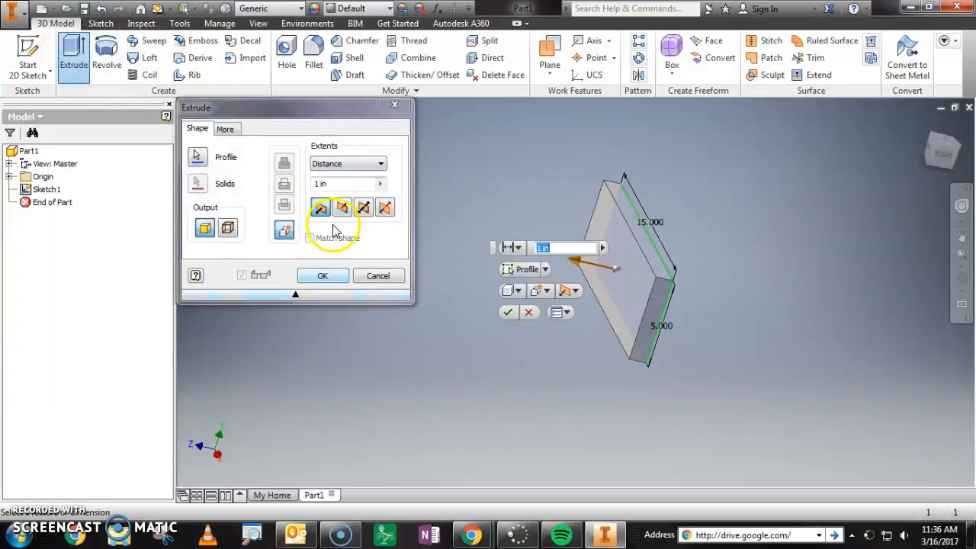
{"action": "left_click", "coordinate": [237, 181]}
{"action": "key", "text": "Return"}
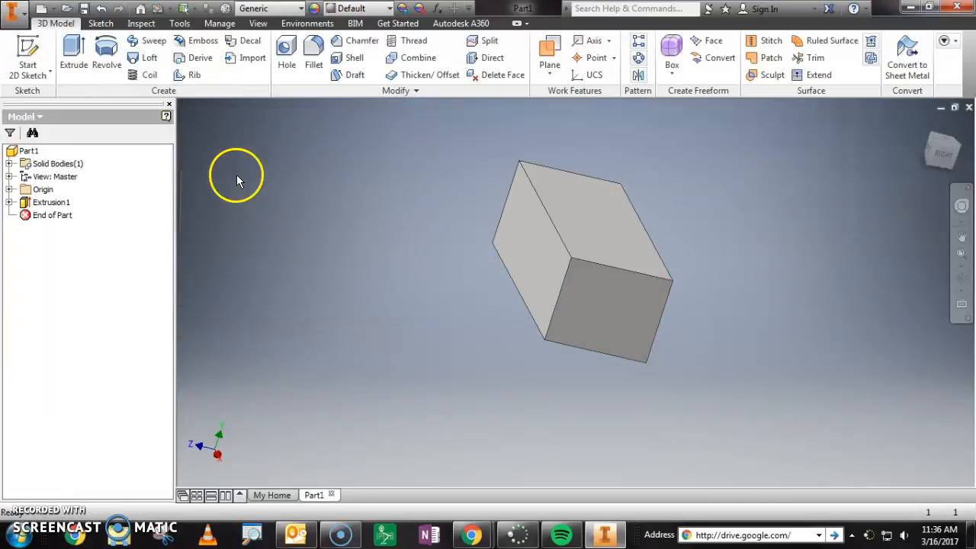
{"action": "middle_click_drag", "start_coordinate": [523, 381], "coordinate": [562, 366], "text": "shift"}
{"action": "mouse_move", "coordinate": [371, 231]}
{"action": "middle_mouse_down", "text": "shift"}
{"action": "mouse_move", "coordinate": [612, 318]}
{"action": "mouse_move", "coordinate": [419, 300]}
{"action": "mouse_move", "coordinate": [579, 300]}
{"action": "middle_mouse_up", "text": "shift"}
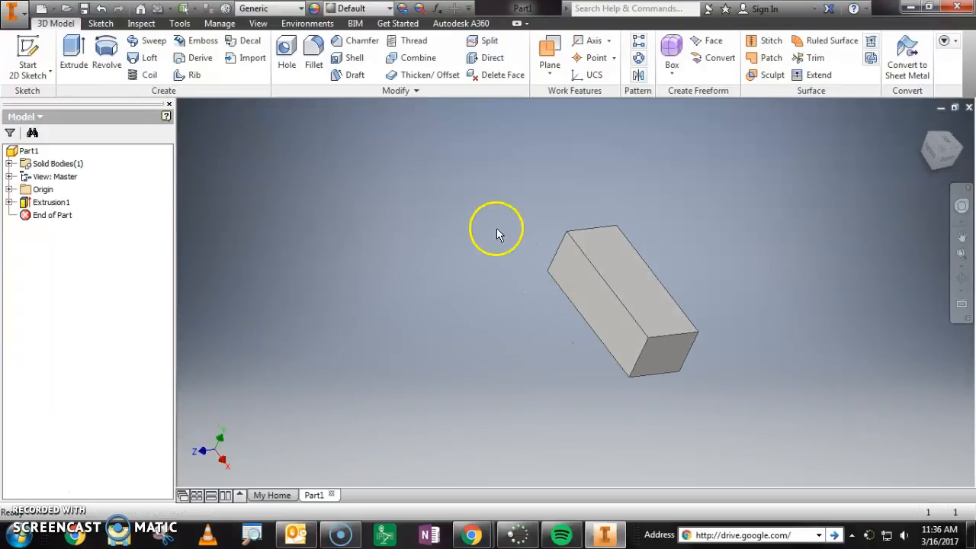
Sketch a center-point circle near the middle of the block's long top face and finish the sketch
{"action": "left_click", "coordinate": [29, 49]}
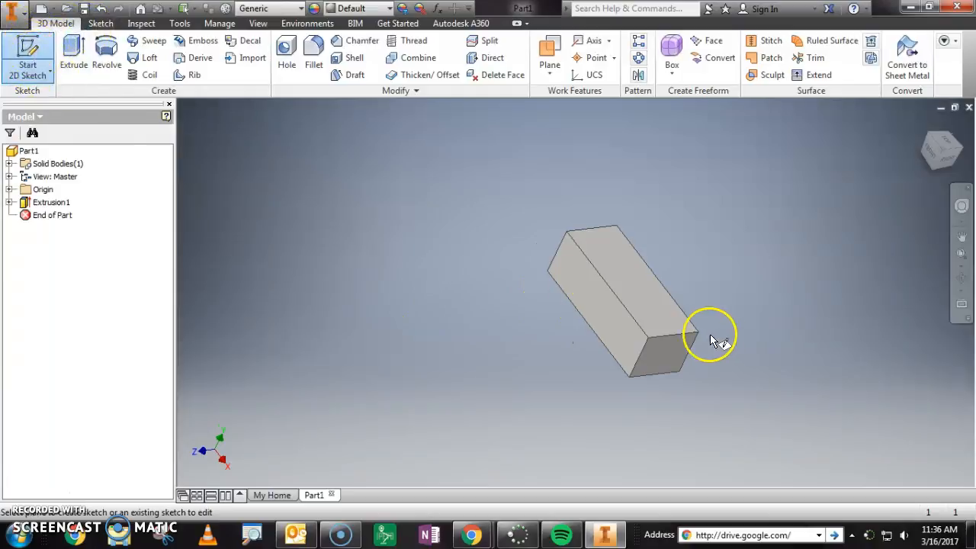
{"action": "left_click", "coordinate": [617, 324]}
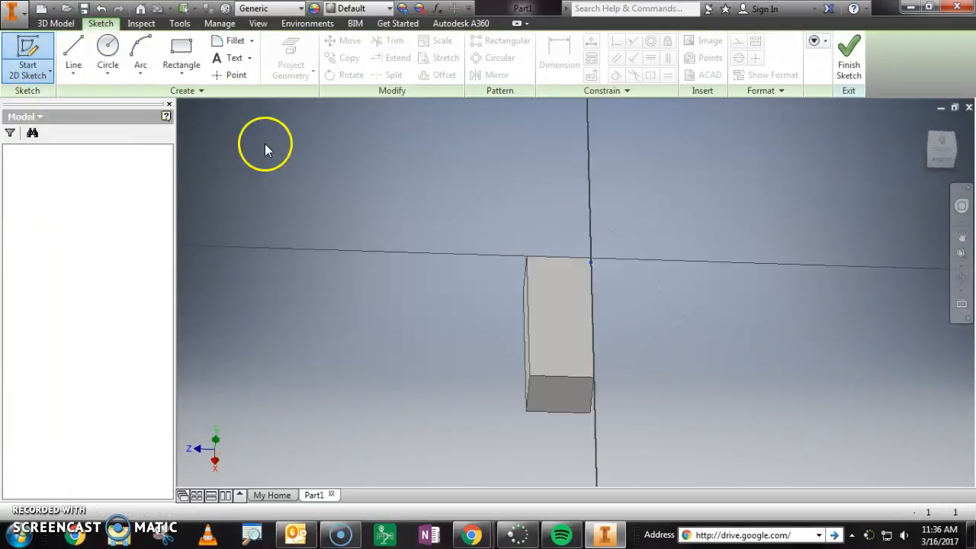
{"action": "left_click", "coordinate": [108, 54]}
{"action": "left_click", "coordinate": [549, 369]}
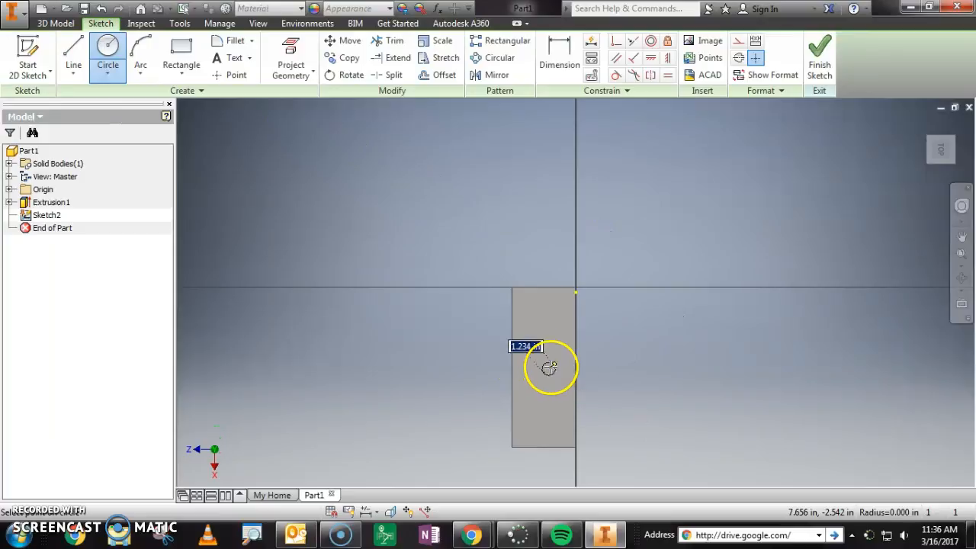
{"action": "left_click", "coordinate": [571, 354]}
{"action": "left_click", "coordinate": [819, 70]}
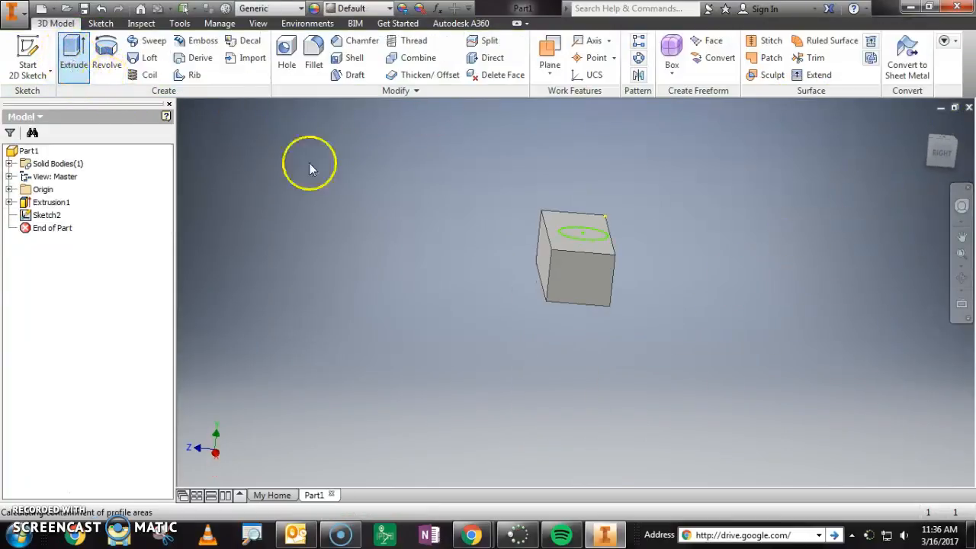
Extrude the circle upward from the block's top face into a solid cylinder
{"action": "left_click", "coordinate": [74, 53]}
{"action": "left_click", "coordinate": [323, 275]}
{"action": "middle_click_drag", "start_coordinate": [642, 262], "coordinate": [644, 288], "text": "shift"}
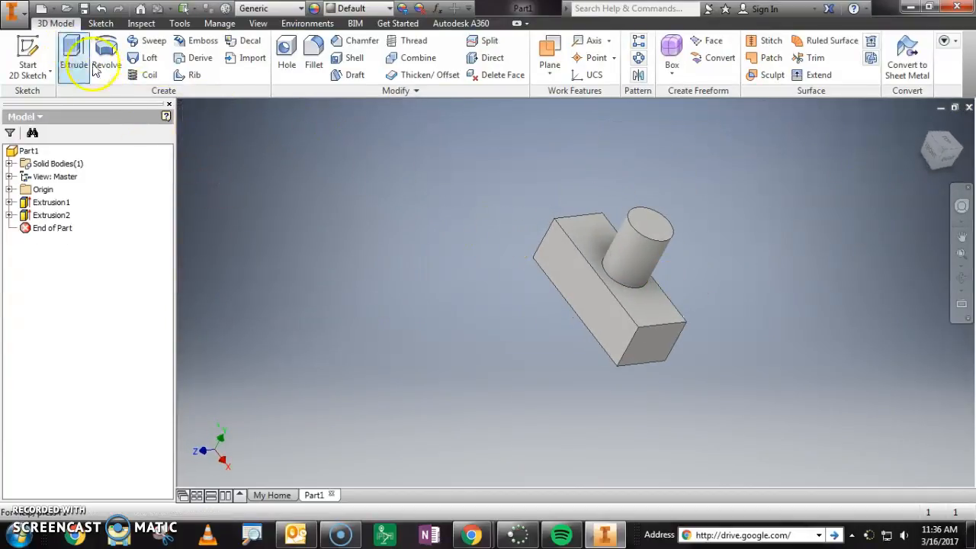